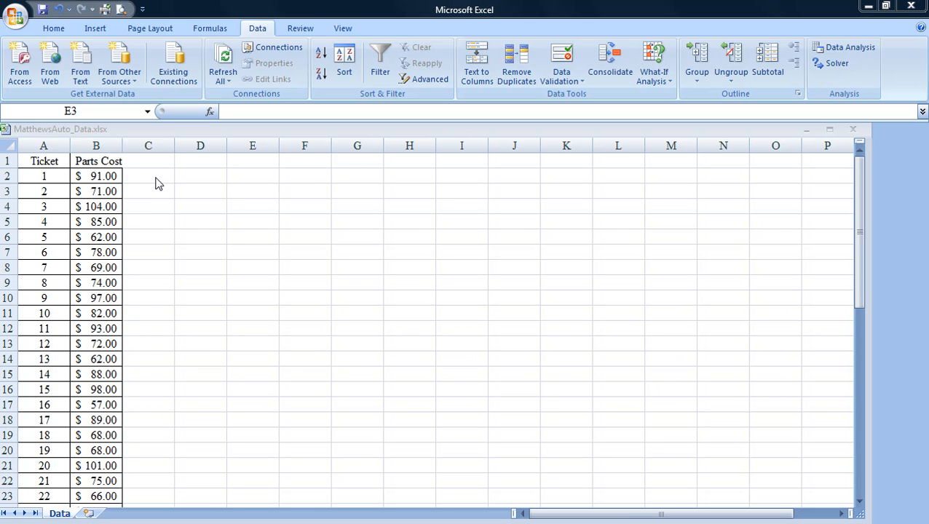
Review the Parts Cost values of all tickets in column B, down to the last ticket and back to the header.
left_click(116, 176)
key("Down")
key("Down")
key("Down")
key("Down")
key("Down")
key("Down")
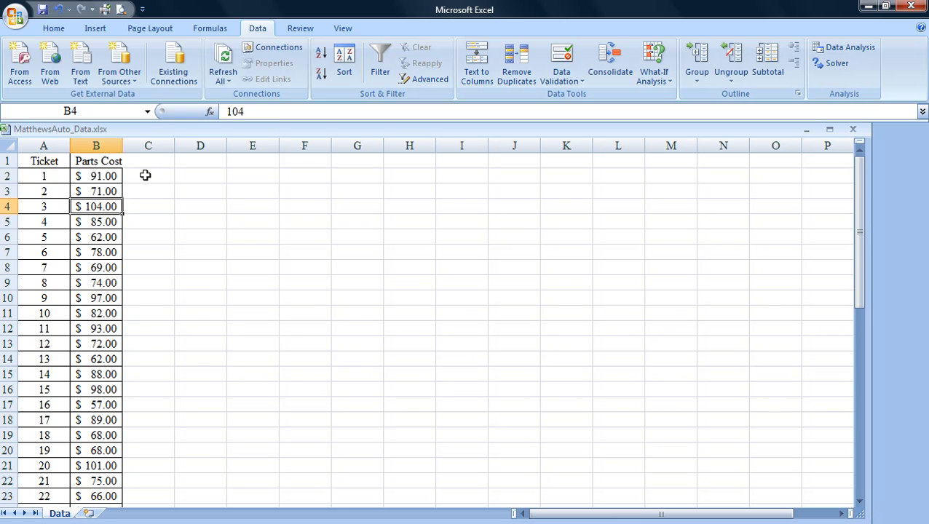
key("Down")
key("Down")
key("Down")
key("Down")
key("Down")
key("Down")
key("Down")
key("Down")
key("Down")
key("Down")
key("Down")
key("Down")
key("Down")
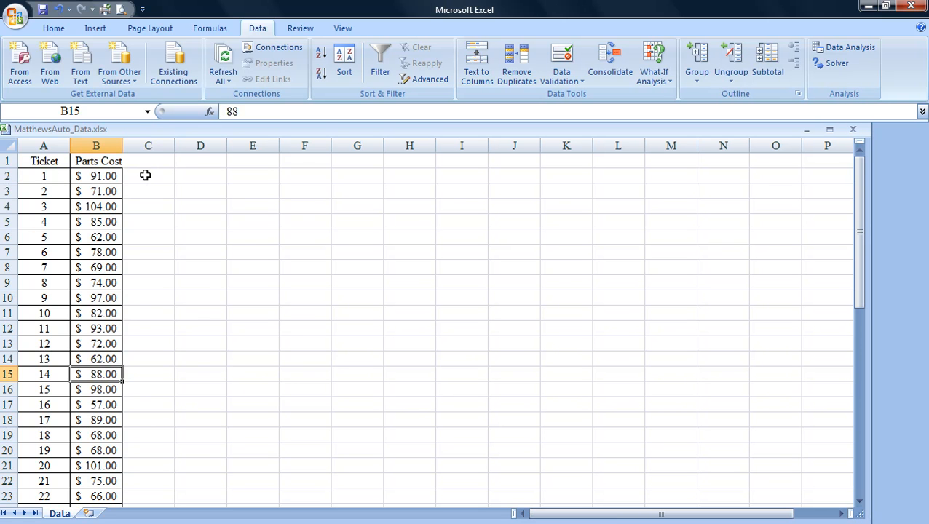
key("Down")
key("Down")
key("Down")
key("Down")
key("Down")
key("Down")
key("Down")
key("Down")
key("Down")
key("Down")
key("Down")
key("Down")
key("Down")
key("Down")
key("Down")
key("Down")
key("Down")
key("Down")
key("Down")
key("Down")
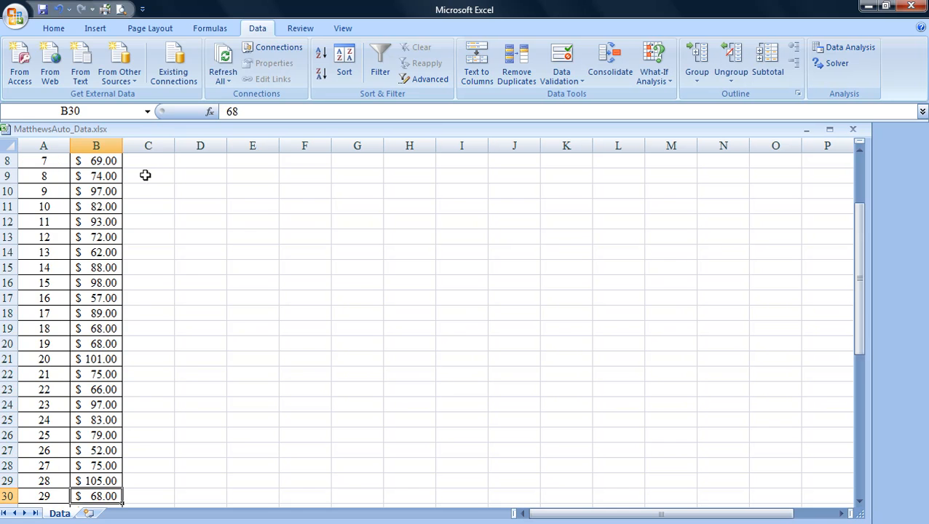
key("Up")
key("Up")
key("Up")
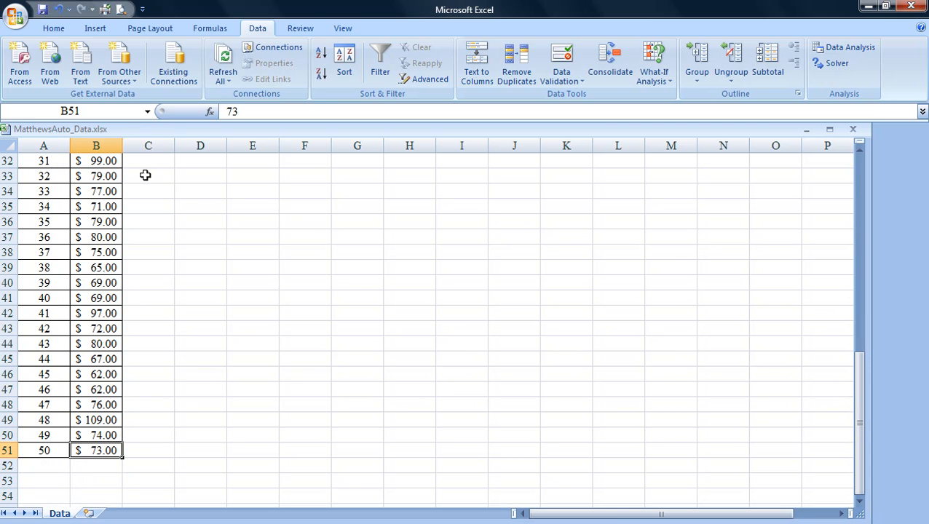
key("Up")
key("Up")
key("Up")
key("Up")
key("Up")
key("Up")
key("Up")
key("Up")
key("Up")
key("Up")
key("Up")
key("Up")
key("Up")
key("Up")
key("Up")
key("Up")
key("Up")
key("Up")
key("Up")
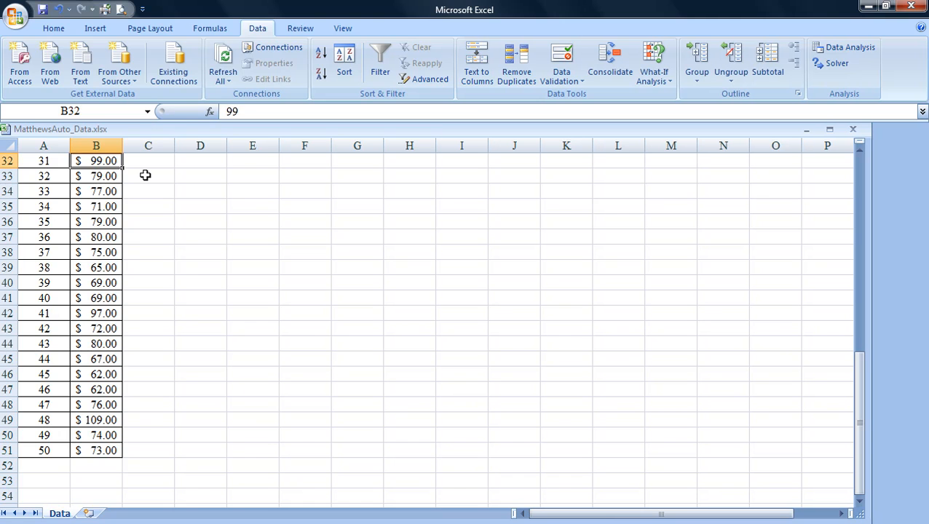
key("Up")
key("Up")
key("Up")
key("Up")
key("Up")
key("Up")
key("Up")
key("Up")
key("Up")
key("Up")
key("Up")
key("Up")
key("Up")
key("Up")
key("Up")
key("Up")
key("Up")
key("Up")
key("Up")
key("Up")
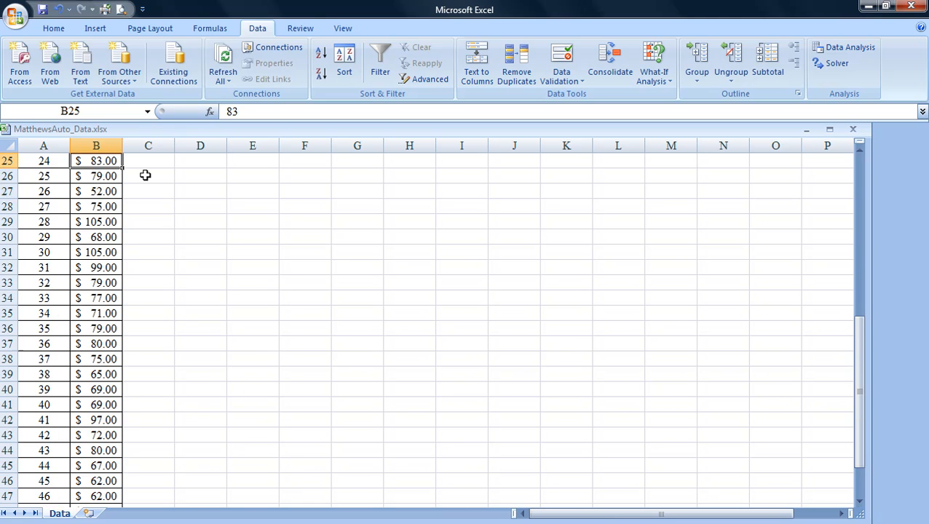
key("Up")
key("Up")
key("Up")
key("Up")
key("Up")
key("Up")
key("Up")
key("Up")
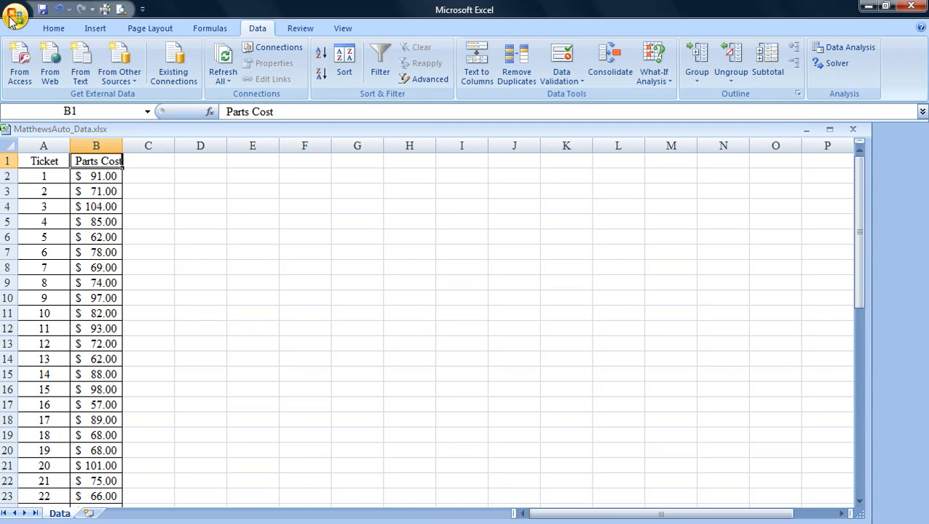
Start the Histogram tool from the Data Analysis tools.
left_click(54, 28)
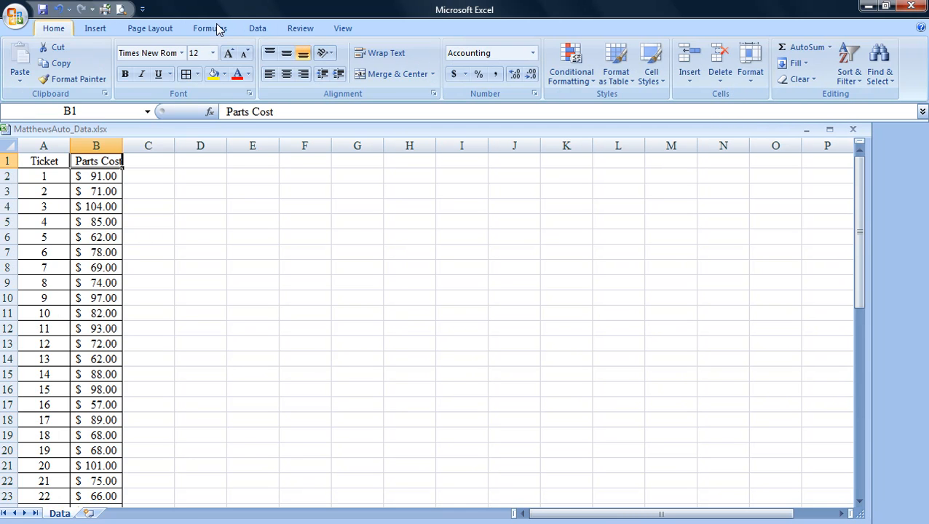
left_click(261, 27)
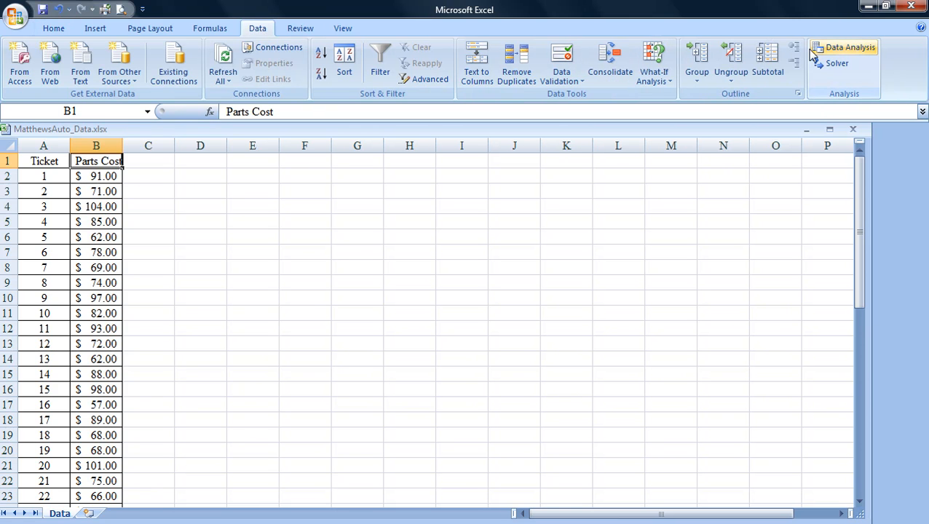
left_click(848, 51)
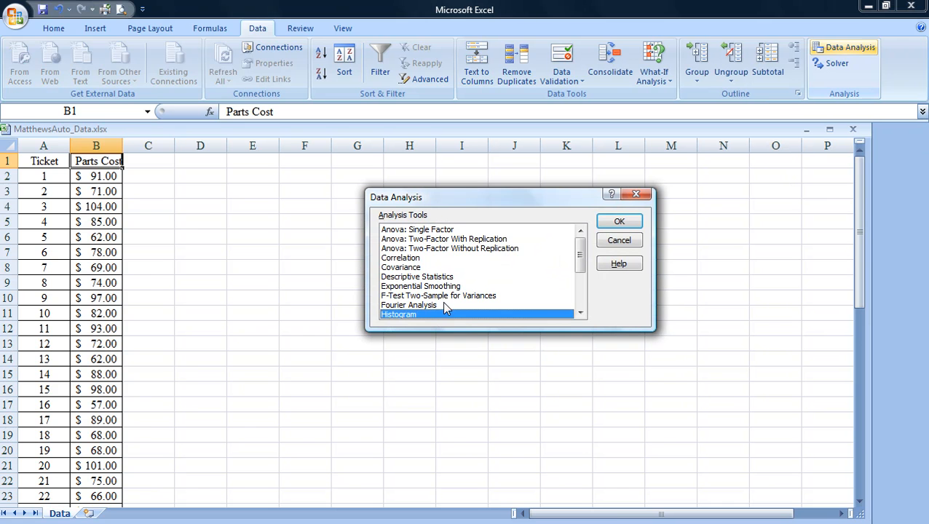
left_click(457, 248)
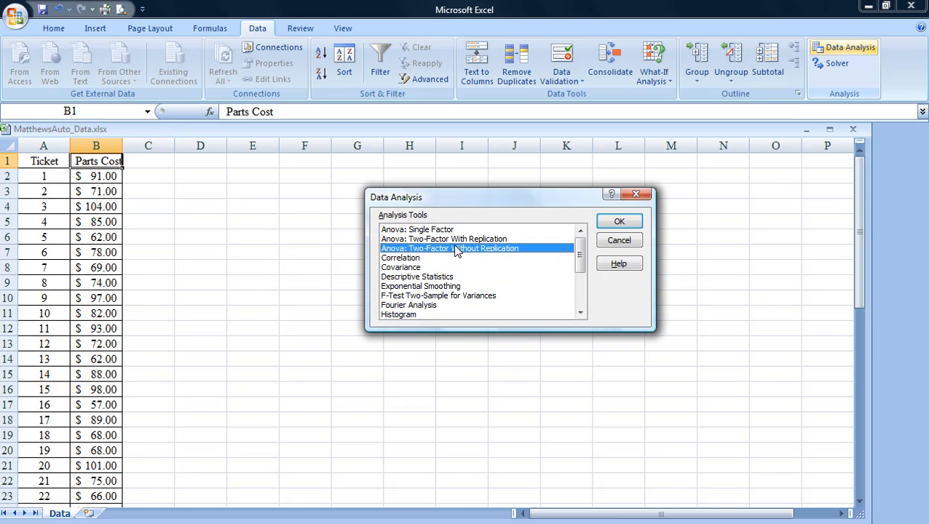
scroll(456, 248, "down", 3)
scroll(456, 249, "up", 3)
scroll(456, 250, "down", 3)
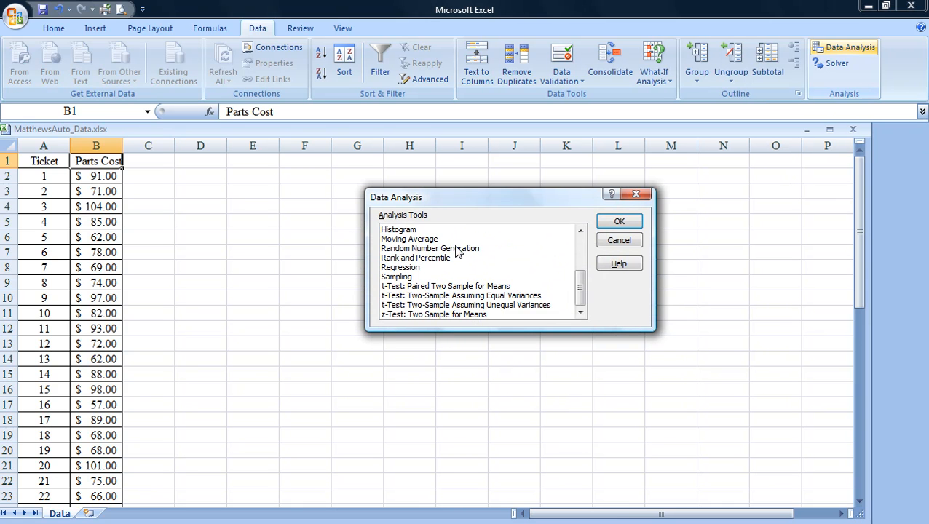
scroll(456, 249, "up", 3)
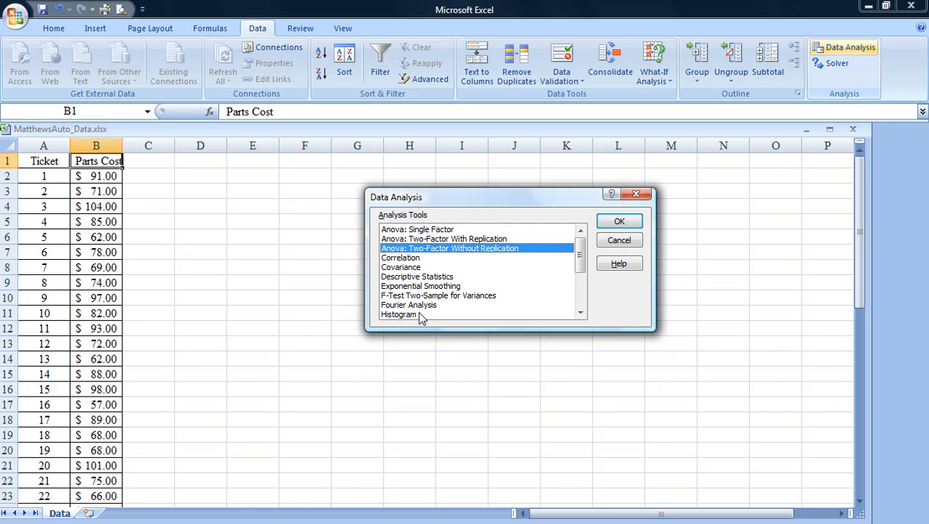
left_click(421, 315)
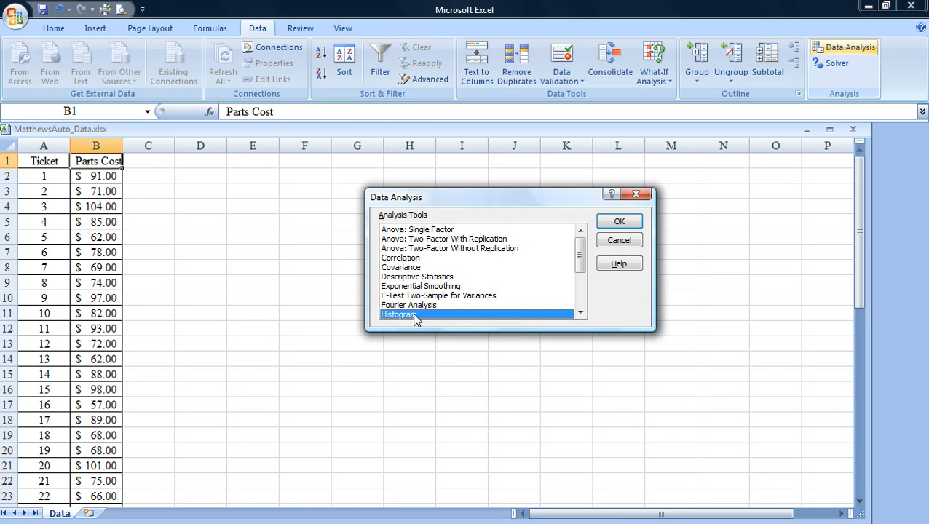
left_click(626, 227)
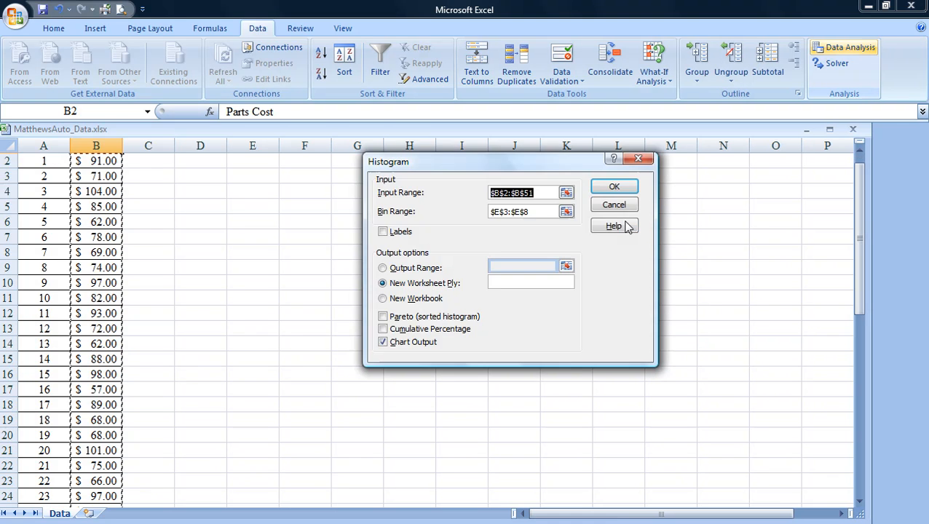
Clear the histogram's bin range and set its input range to the parts costs in B2:B51.
left_click_drag(451, 166, 458, 194)
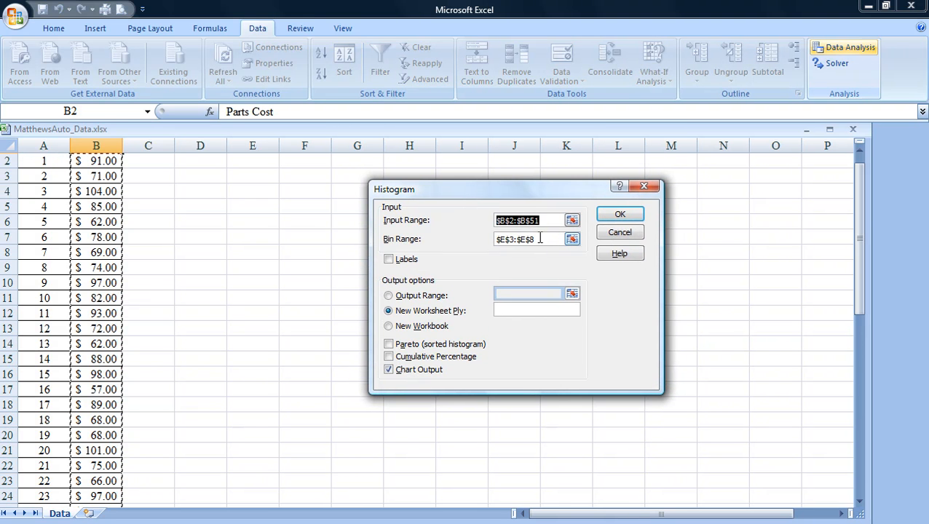
key("Tab")
key("Delete")
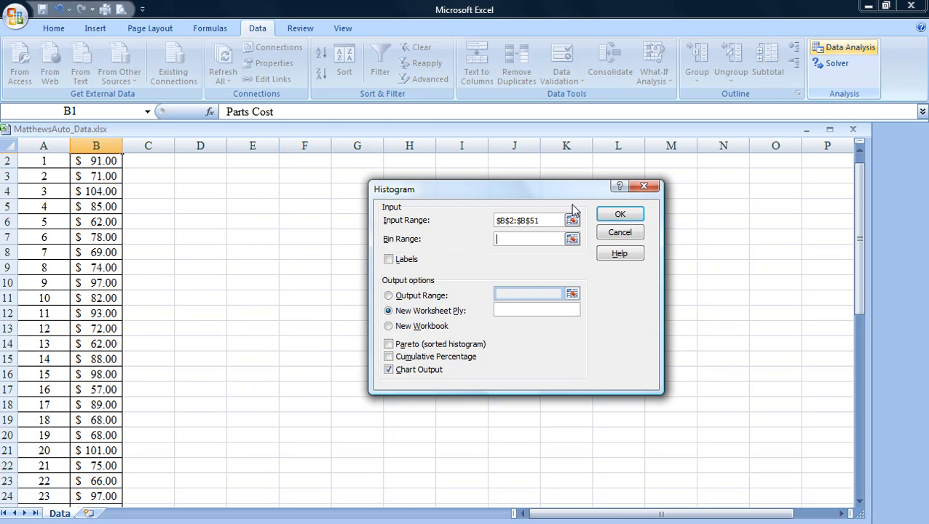
left_click(539, 220)
scroll(113, 166, "up", 1)
left_click_drag(108, 176, 95, 481)
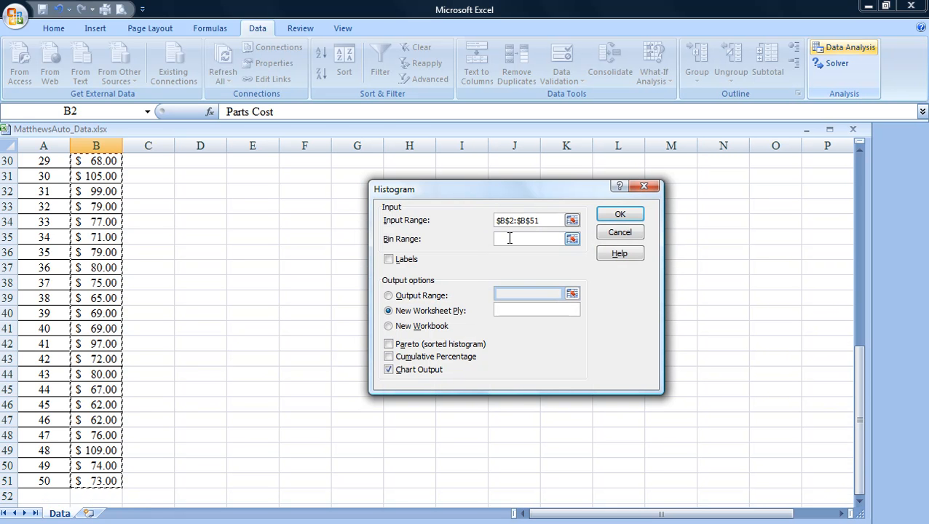
Generate the histogram with chart output on a new worksheet and inspect the frequencies of the first three bins.
left_click(388, 372)
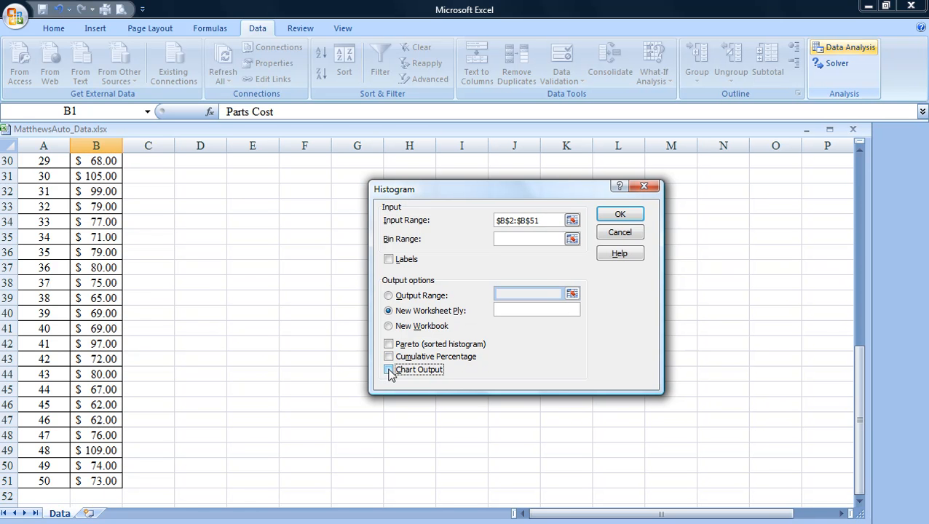
left_click(388, 371)
left_click(621, 216)
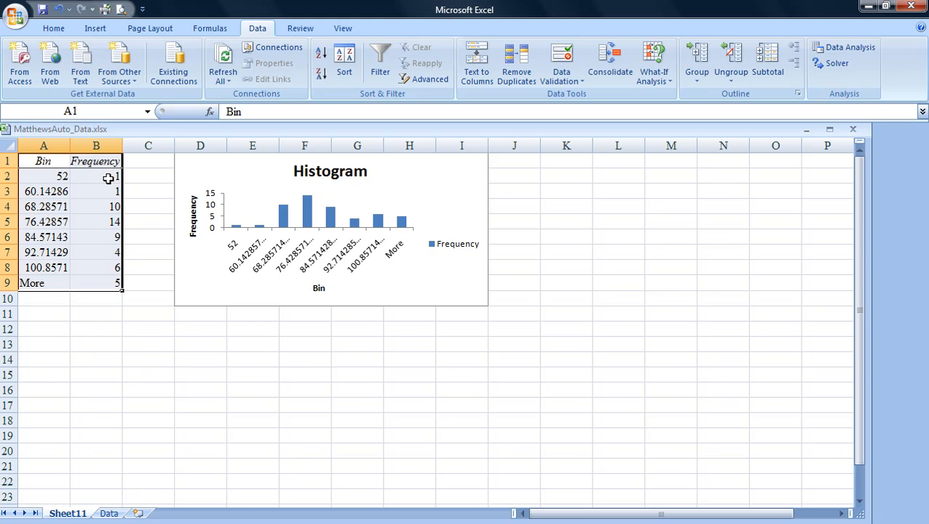
left_click(108, 178)
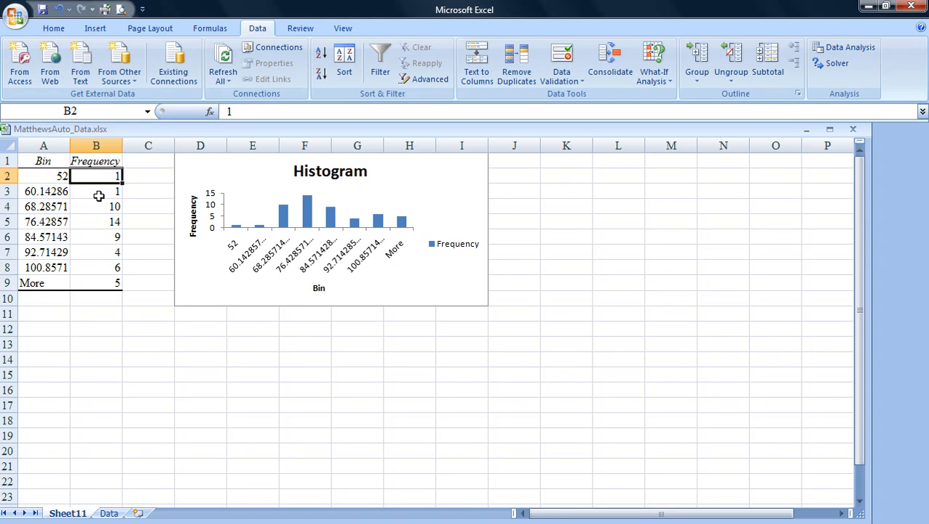
left_click(99, 195)
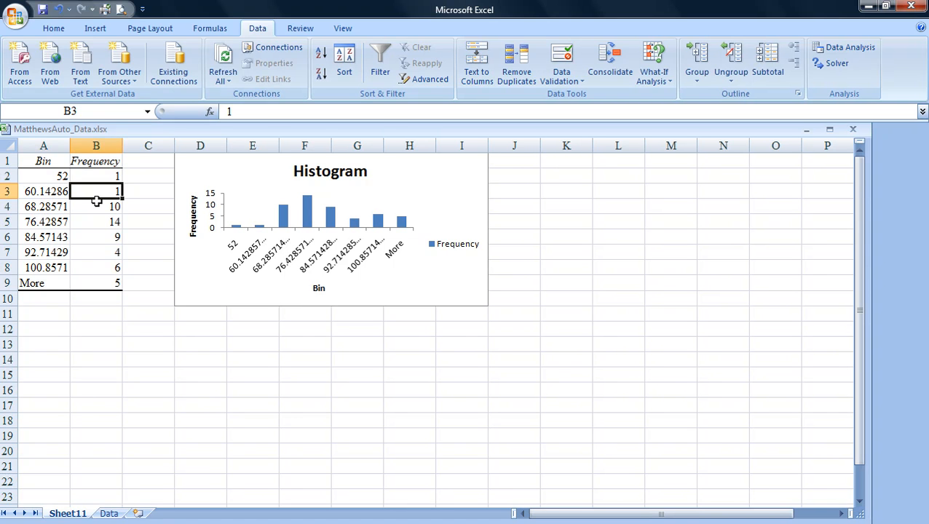
left_click(95, 206)
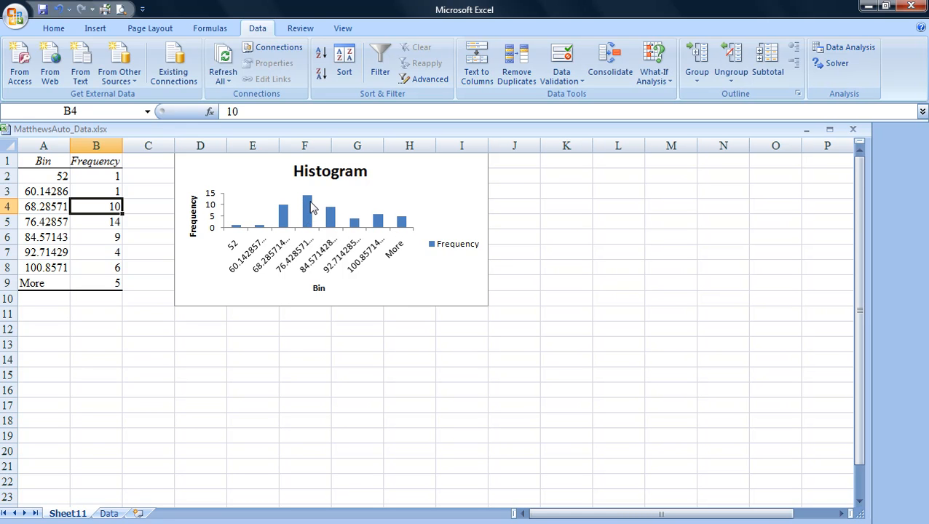
Enter the bin limits 59, 69, 79, 89, 99 and 109 in cells E2 to E7 of the Data sheet.
left_click(108, 513)
scroll(236, 243, "up", 7)
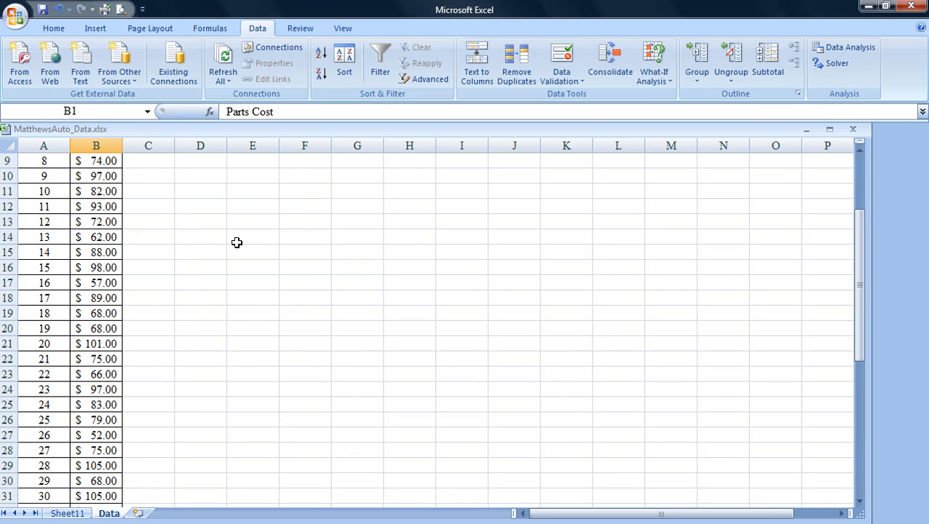
scroll(236, 242, "up", 3)
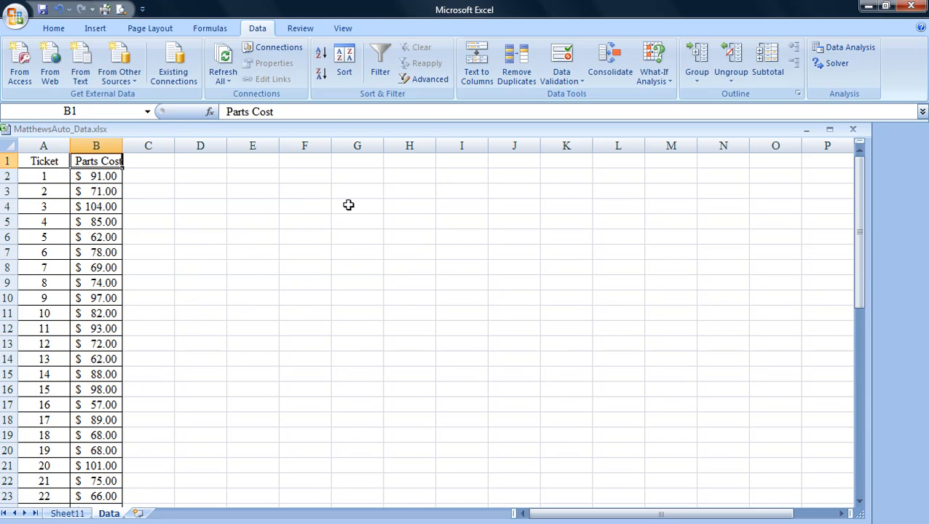
left_click(254, 178)
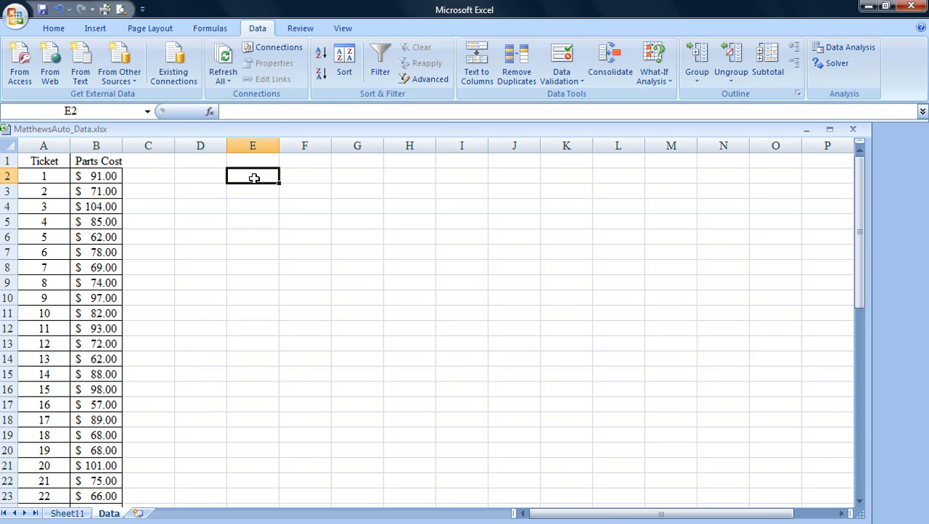
type("59")
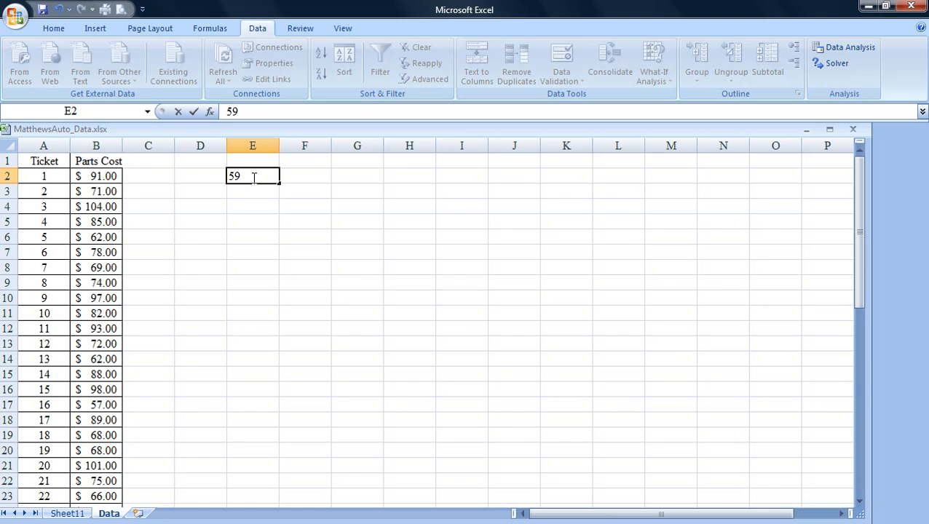
key("Return")
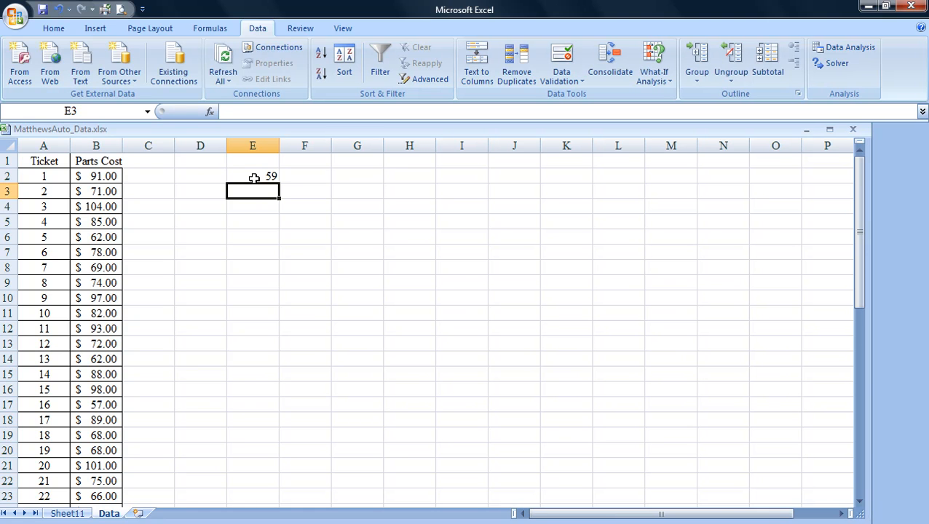
type("69")
key("Return")
type("79")
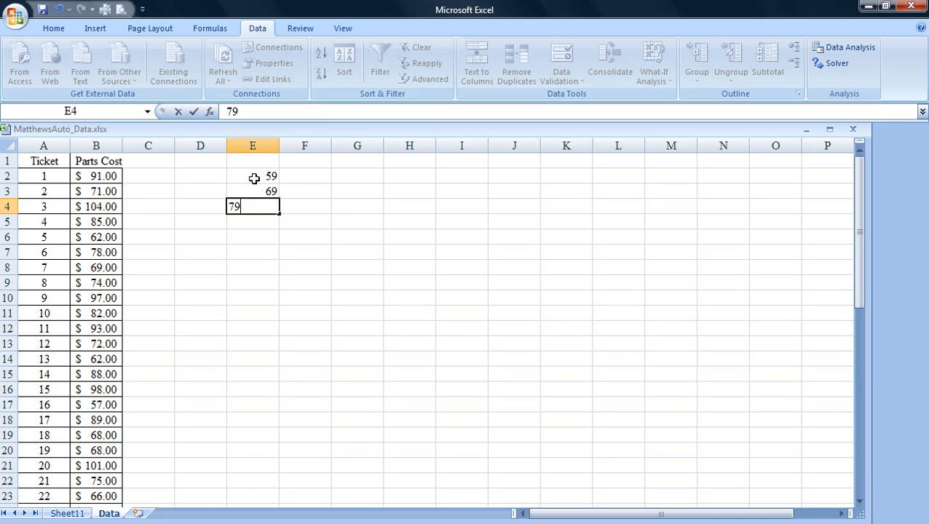
key("Return")
type("89")
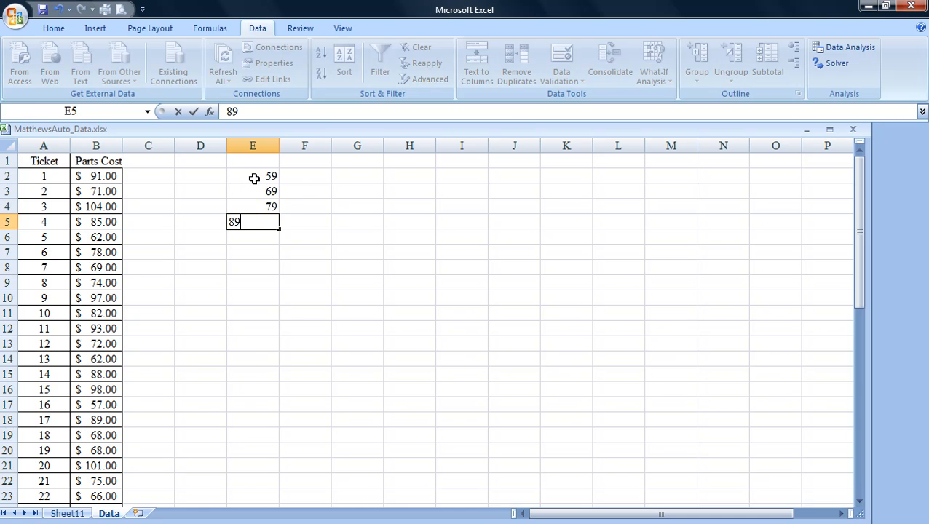
key("Return")
type("99")
key("Return")
type("109")
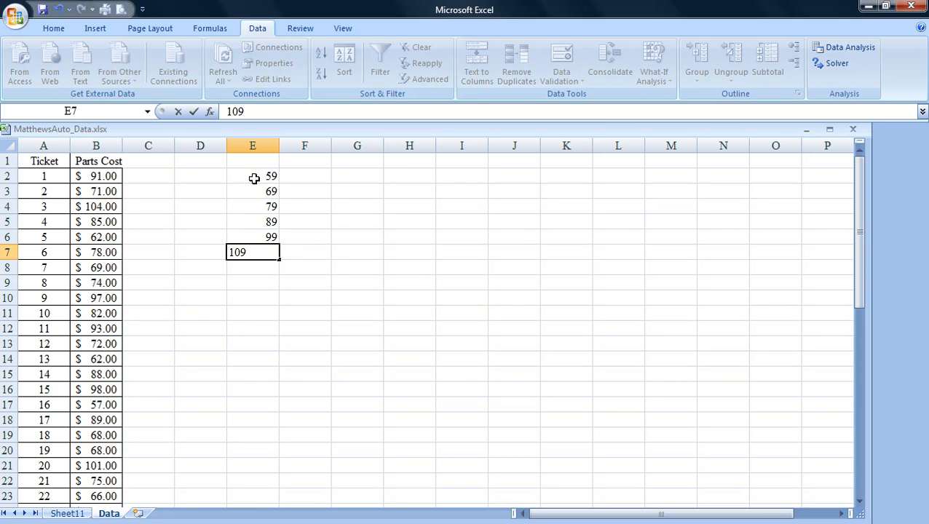
key("Return")
key("Up")
key("Up")
key("Up")
key("Up")
key("Up")
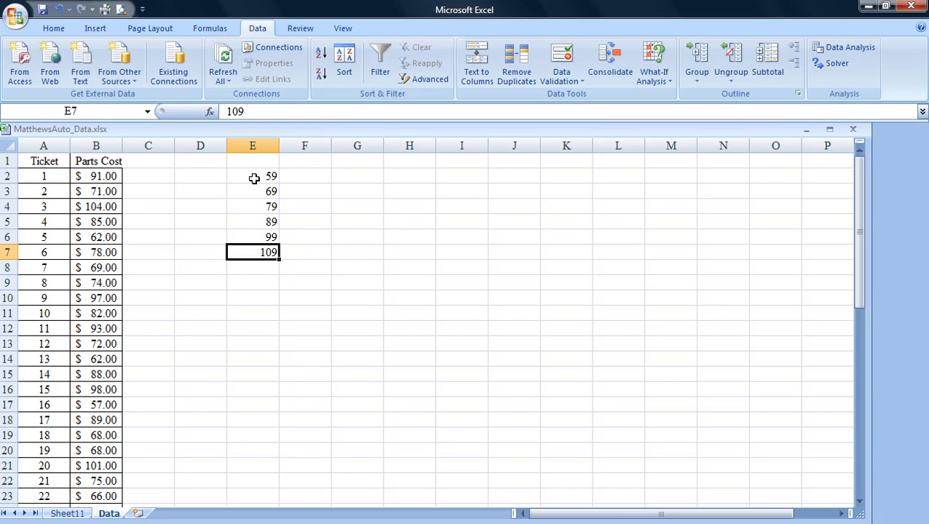
key("Up")
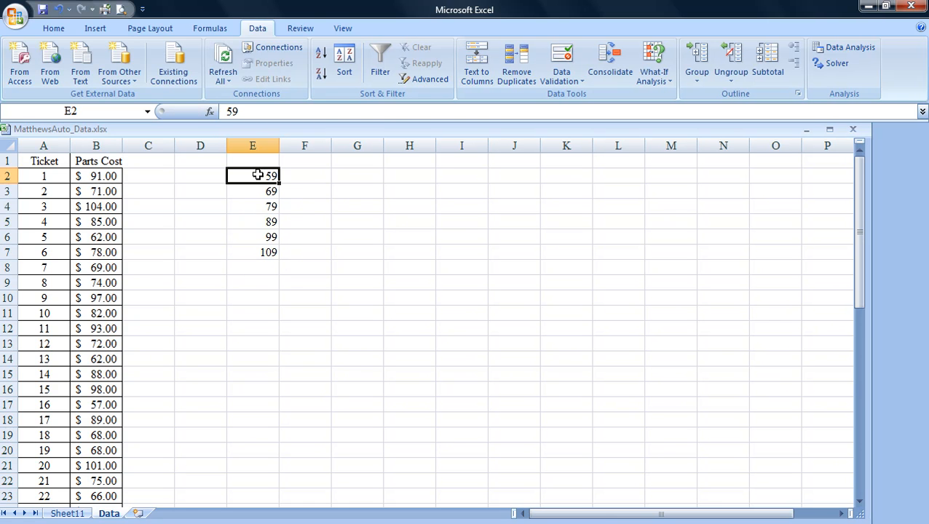
Generate a histogram with chart output of B2:B51 on a new worksheet using bin range E2:E7, and return to the Data sheet.
left_click(847, 51)
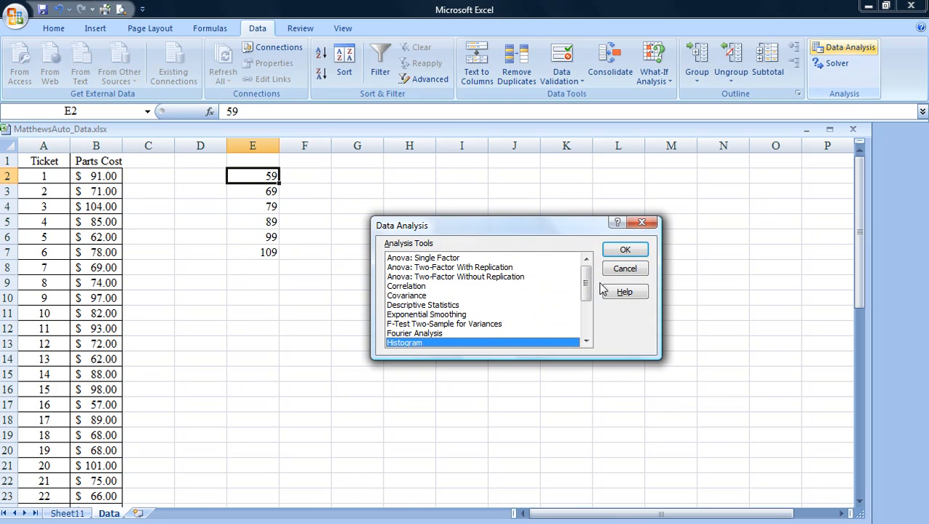
left_click(624, 251)
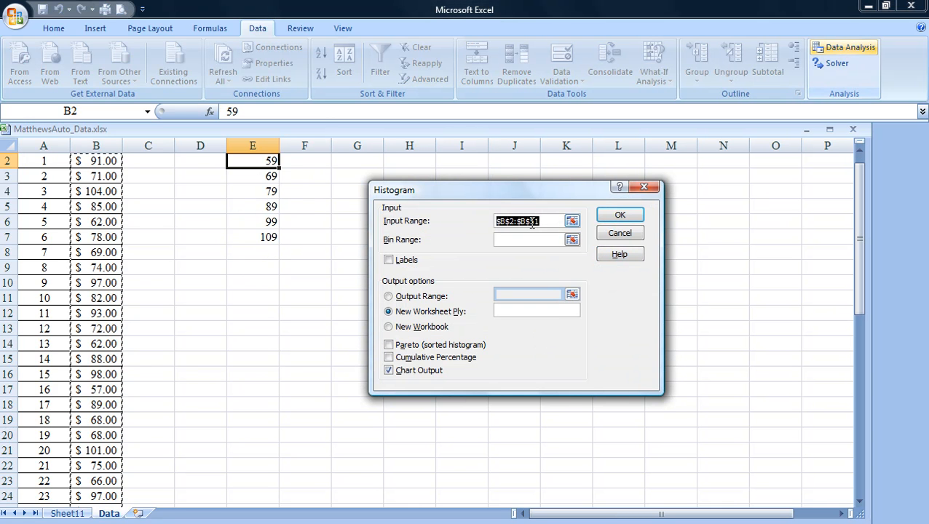
left_click(500, 240)
left_click_drag(251, 158, 260, 235)
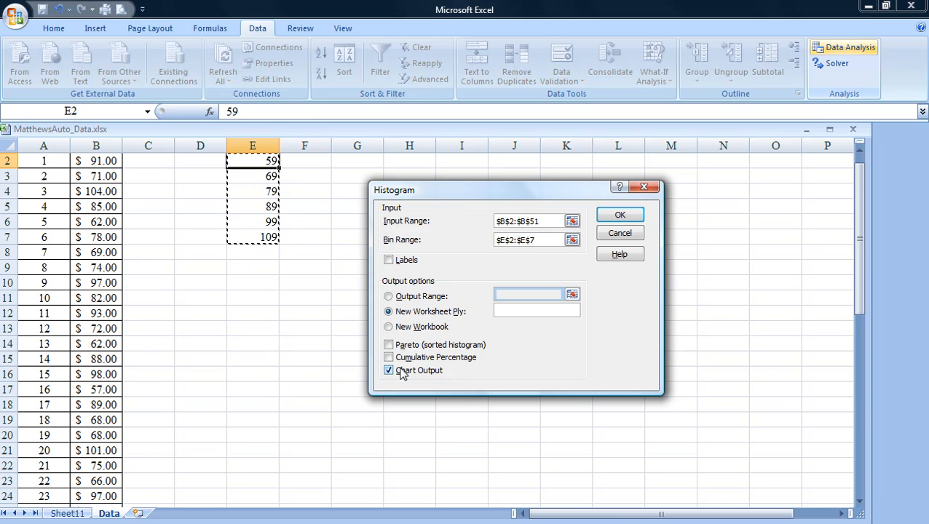
left_click(619, 215)
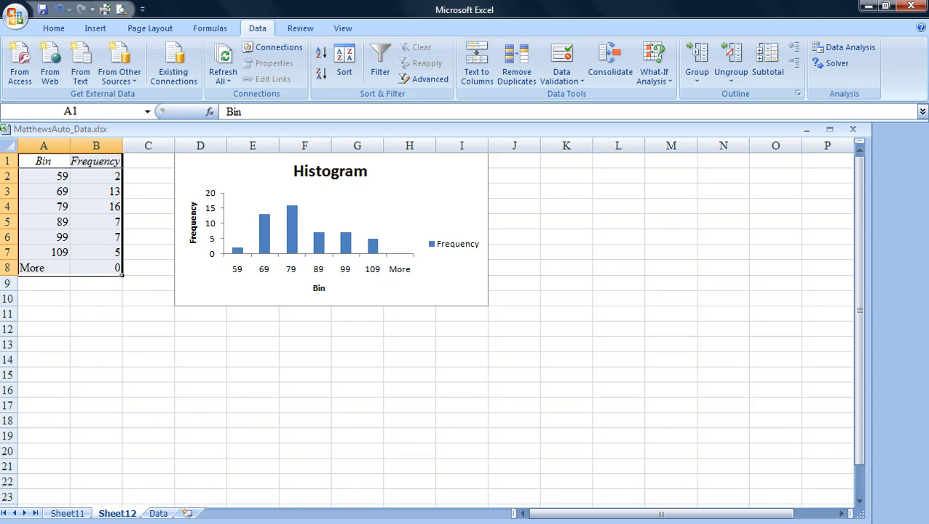
left_click(158, 514)
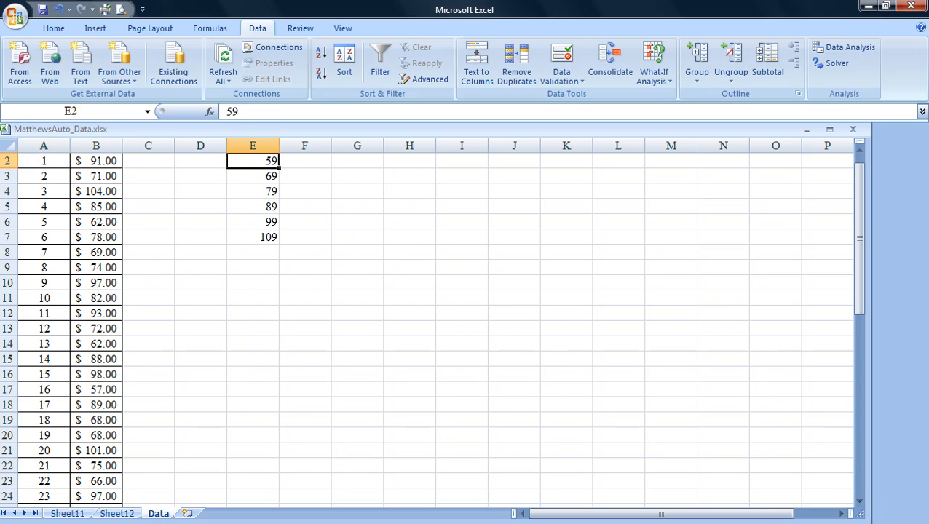